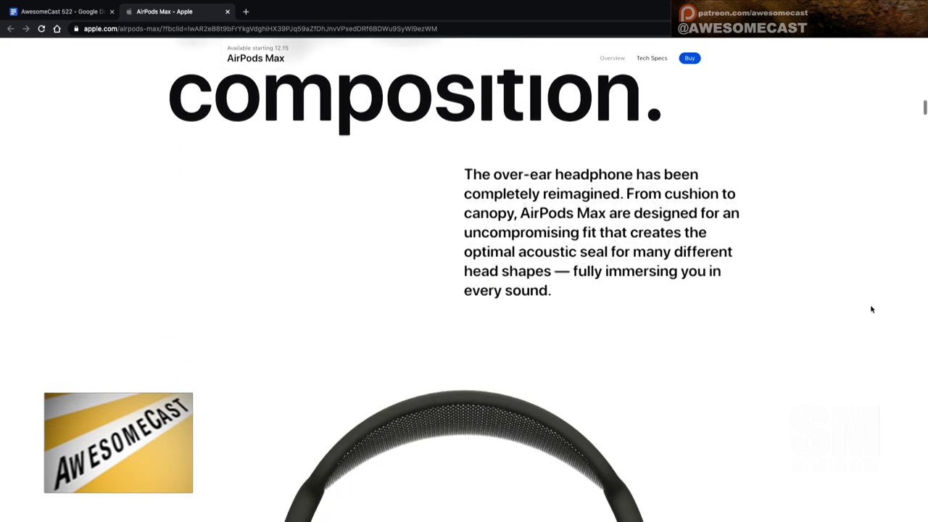
scroll(871, 309, "down", 5)
scroll(871, 310, "down", 5)
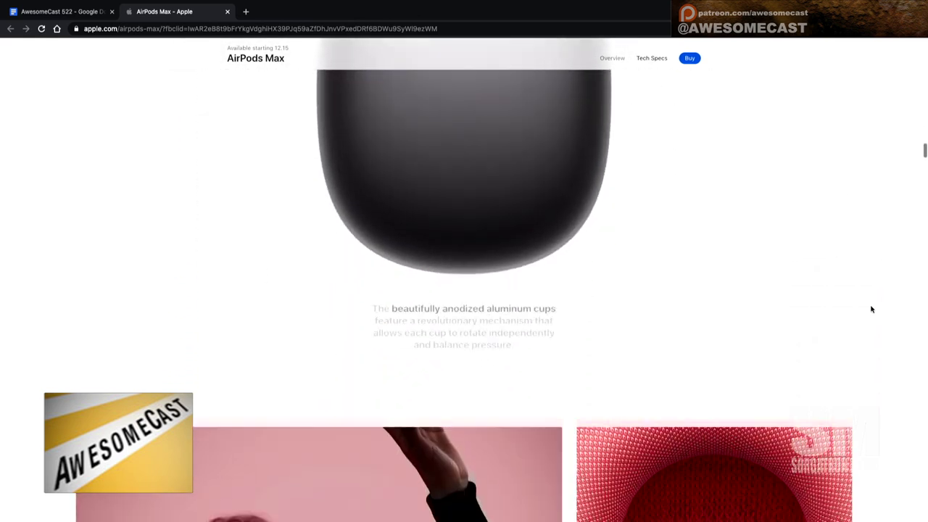
scroll(872, 309, "down", 3)
scroll(871, 309, "down", 5)
scroll(871, 309, "down", 3)
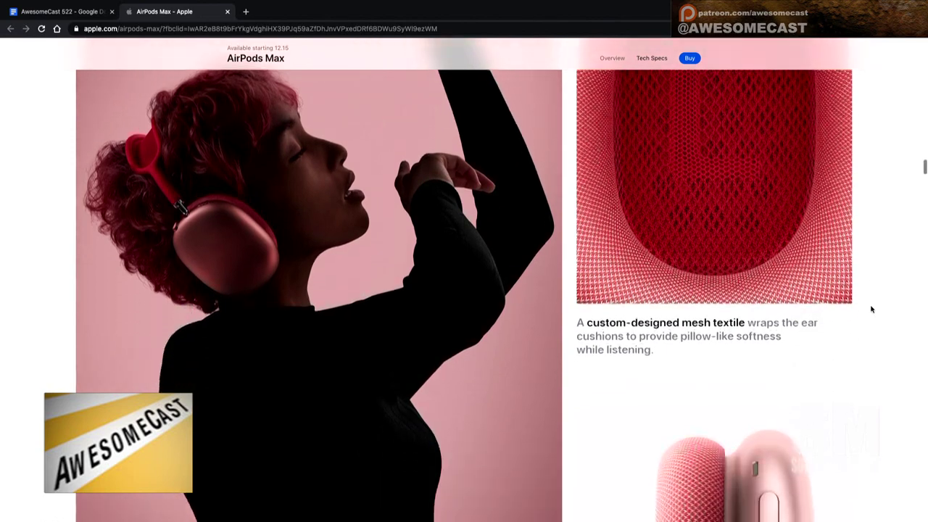
scroll(871, 310, "down", 4)
scroll(872, 309, "down", 5)
scroll(871, 310, "down", 3)
scroll(871, 310, "down", 3)
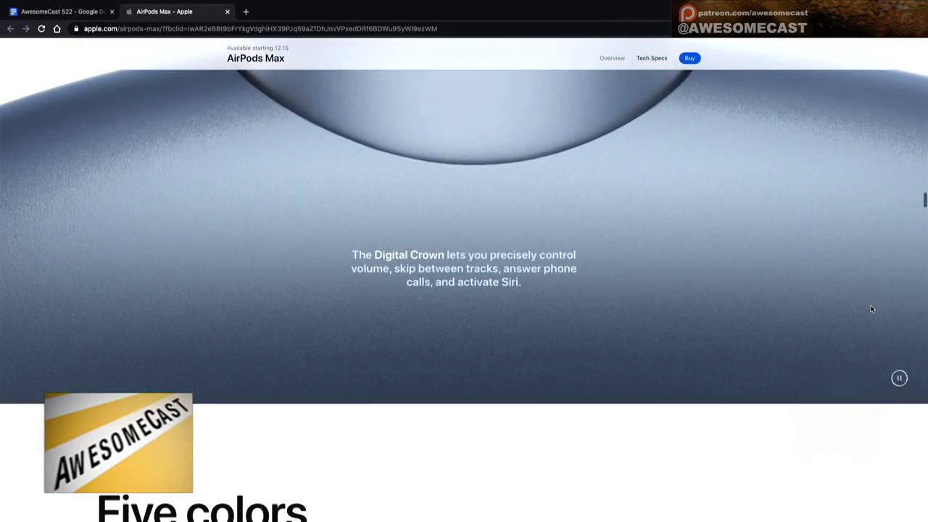
scroll(871, 310, "down", 4)
scroll(871, 310, "down", 4)
scroll(871, 309, "down", 3)
scroll(871, 309, "down", 2)
scroll(872, 310, "down", 3)
scroll(871, 310, "down", 5)
scroll(871, 309, "down", 5)
scroll(871, 309, "down", 2)
scroll(871, 309, "down", 6)
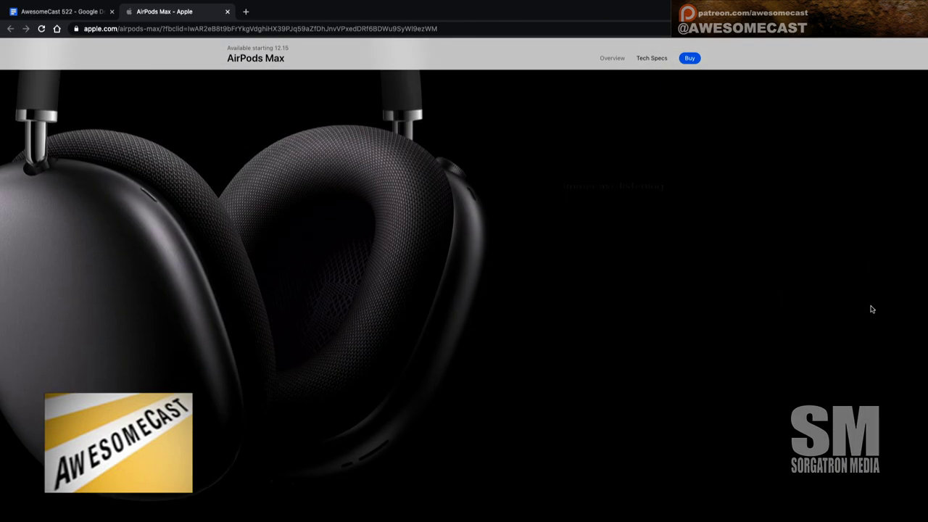
scroll(871, 309, "down", 5)
scroll(871, 310, "down", 2)
scroll(871, 309, "down", 4)
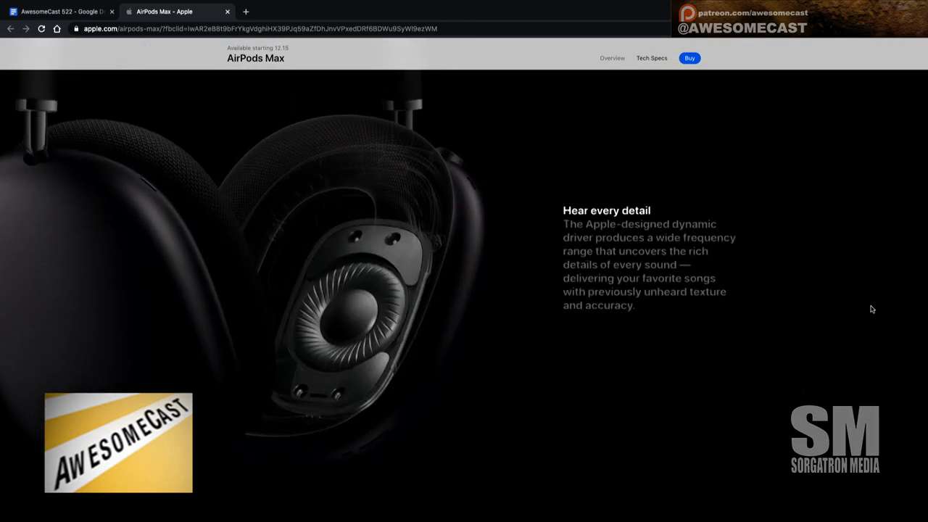
scroll(871, 310, "up", 4)
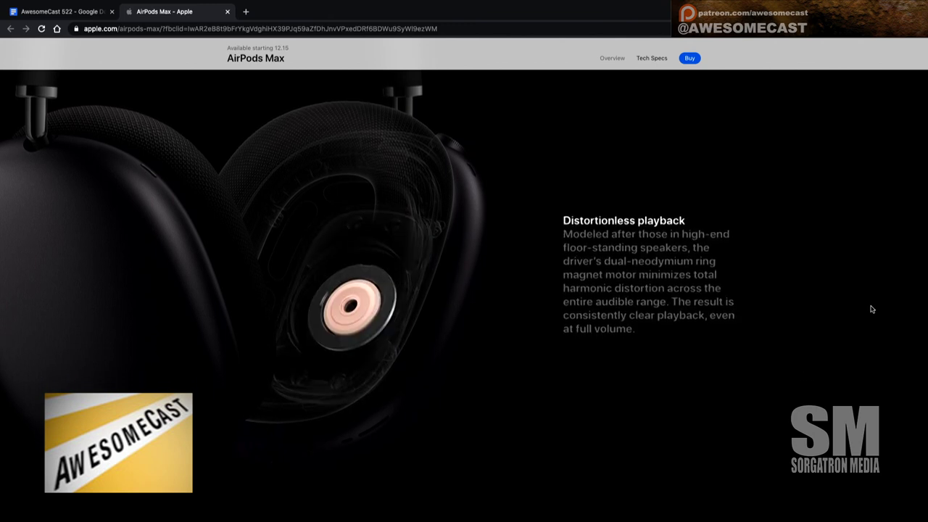
scroll(871, 309, "down", 8)
- Open Apple's Buy AirPods Max store page from the product nav bar
left_click(690, 58)
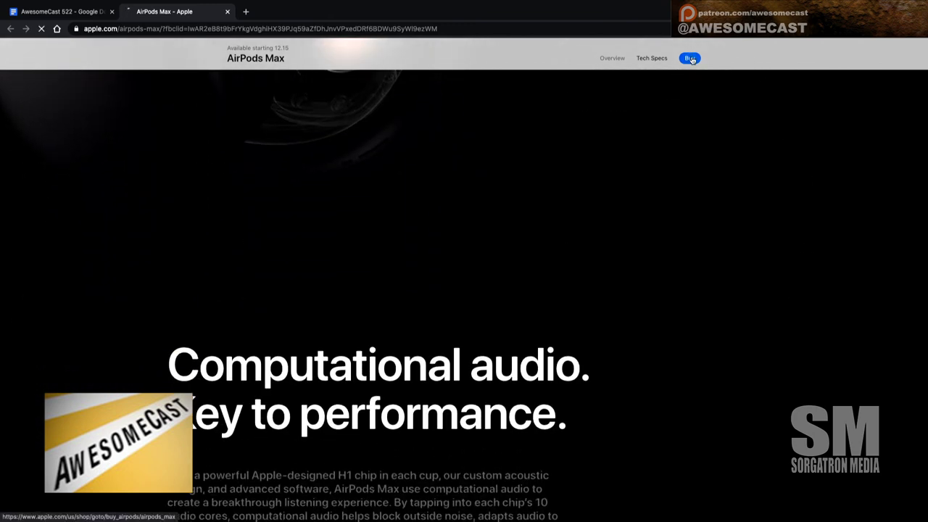
scroll(766, 360, "down", 5)
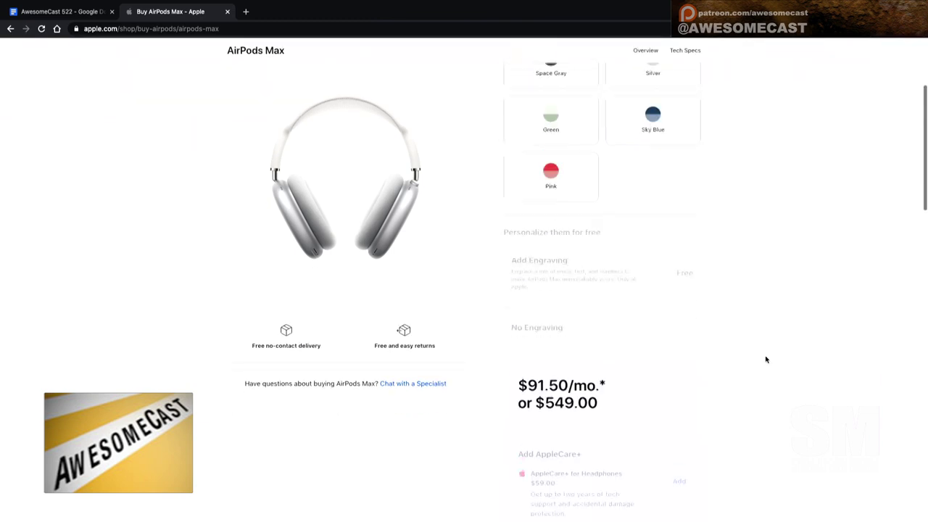
scroll(766, 360, "down", 2)
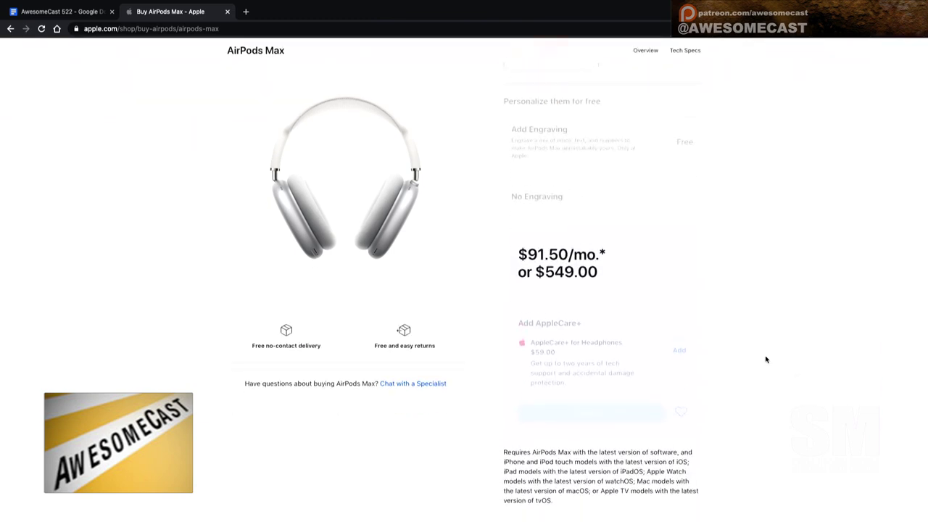
scroll(767, 359, "up", 1)
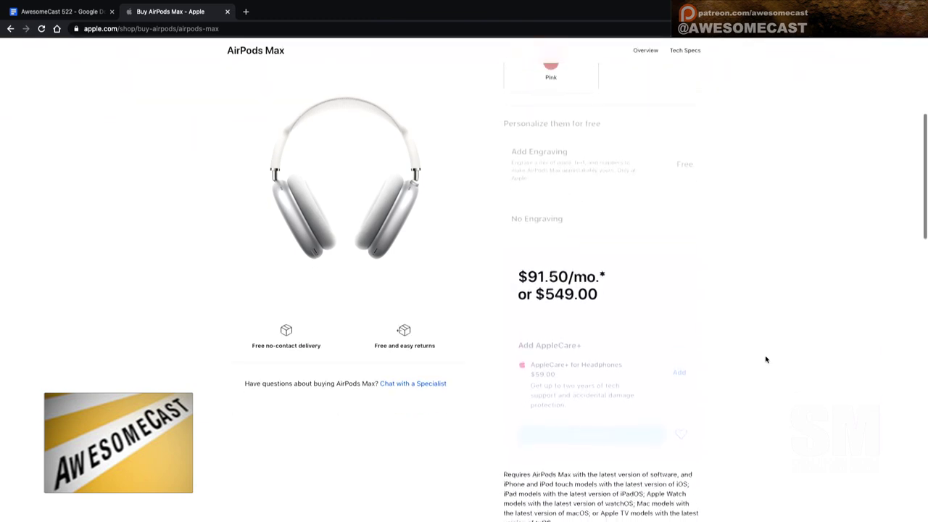
scroll(766, 359, "down", 1)
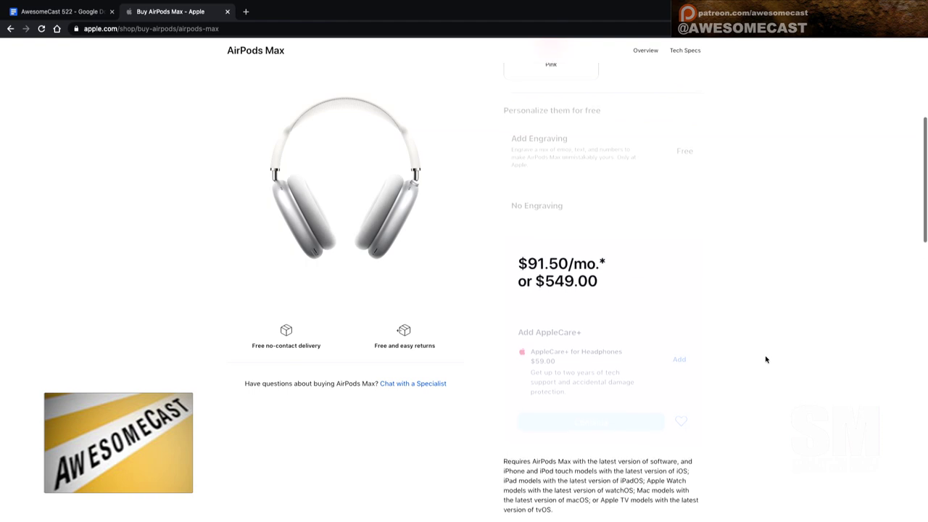
scroll(766, 359, "down", 2)
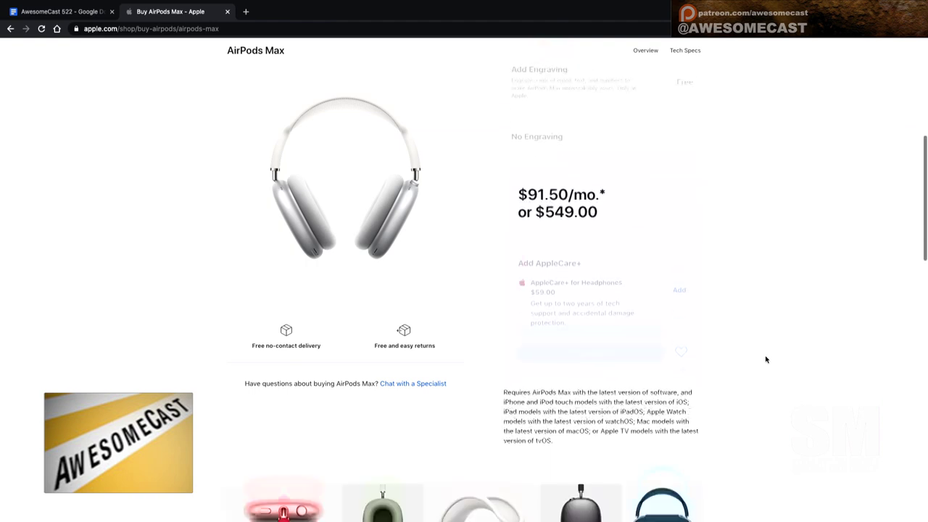
scroll(766, 360, "down", 3)
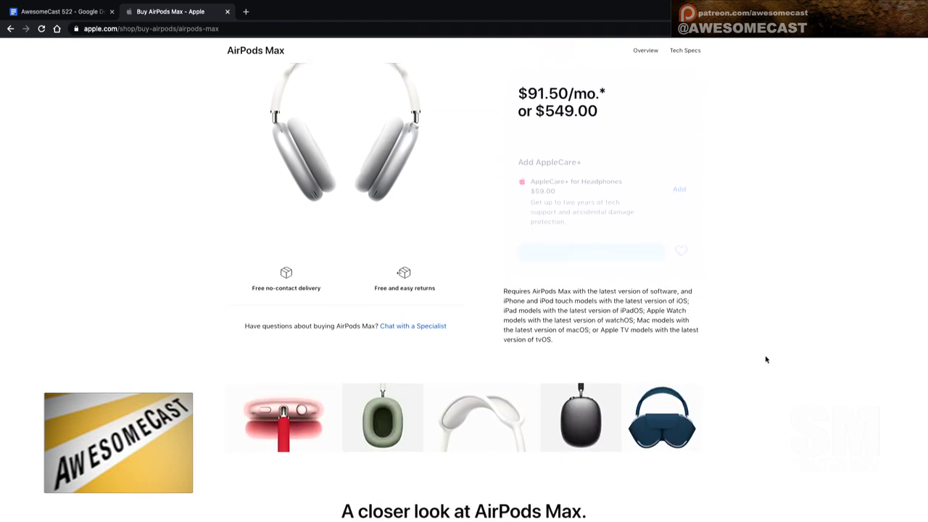
scroll(767, 360, "down", 3)
scroll(766, 359, "down", 2)
scroll(766, 360, "up", 6)
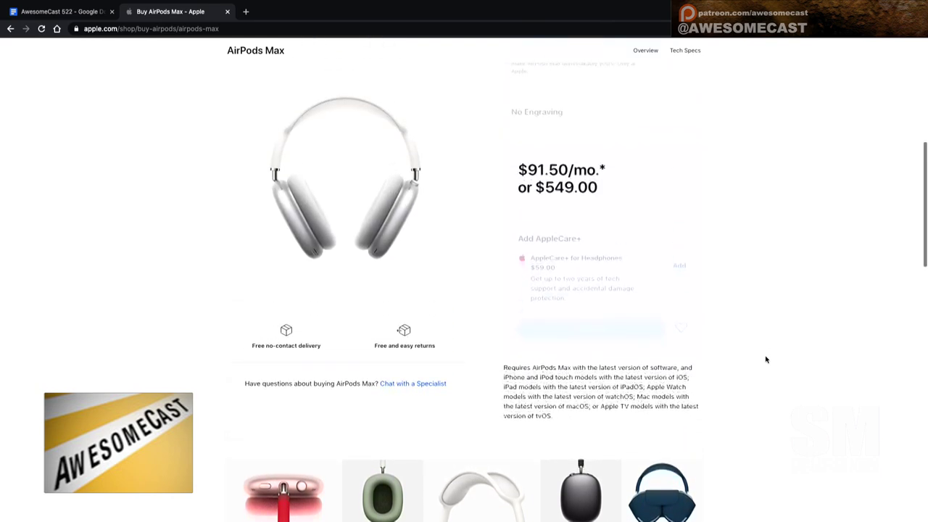
scroll(766, 360, "up", 3)
scroll(767, 359, "up", 3)
scroll(766, 359, "up", 4)
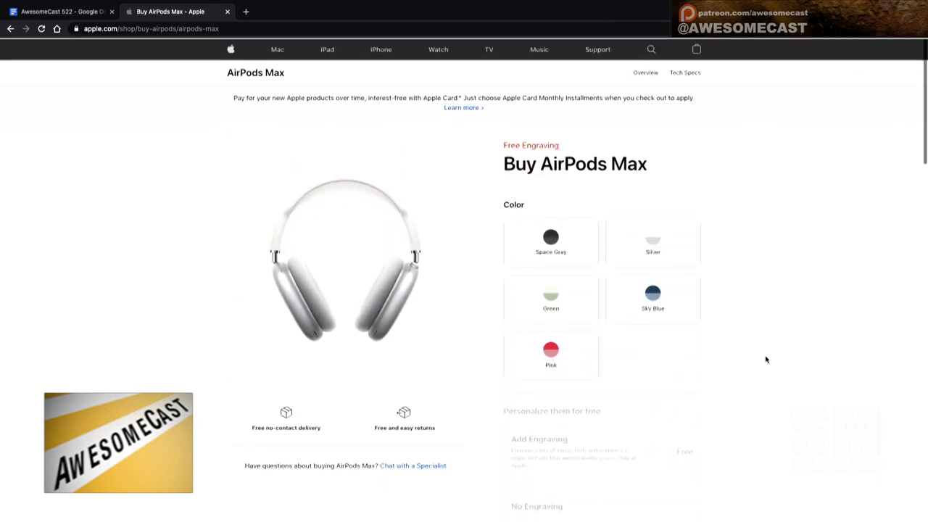
- Preview Green, Pink, Silver and Space Gray, then select Sky Blue AirPods Max
left_click(555, 298)
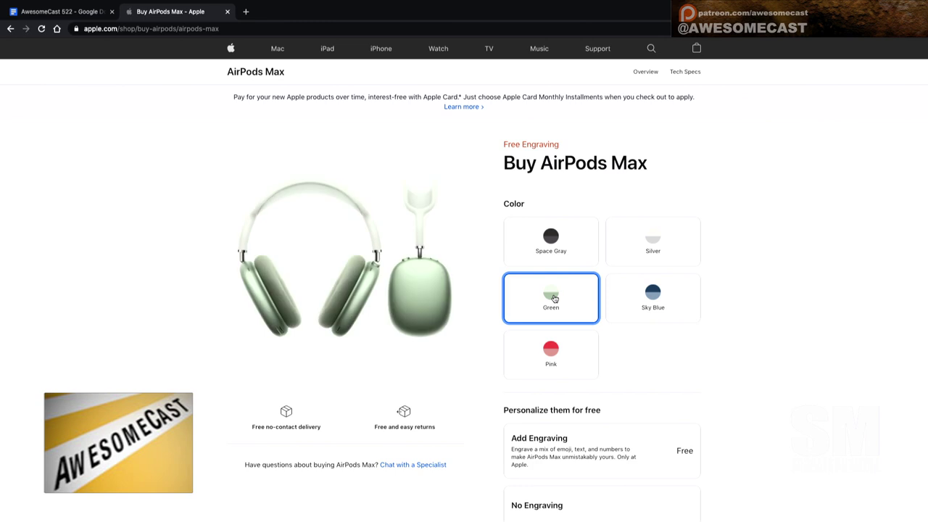
left_click(633, 294)
left_click(545, 345)
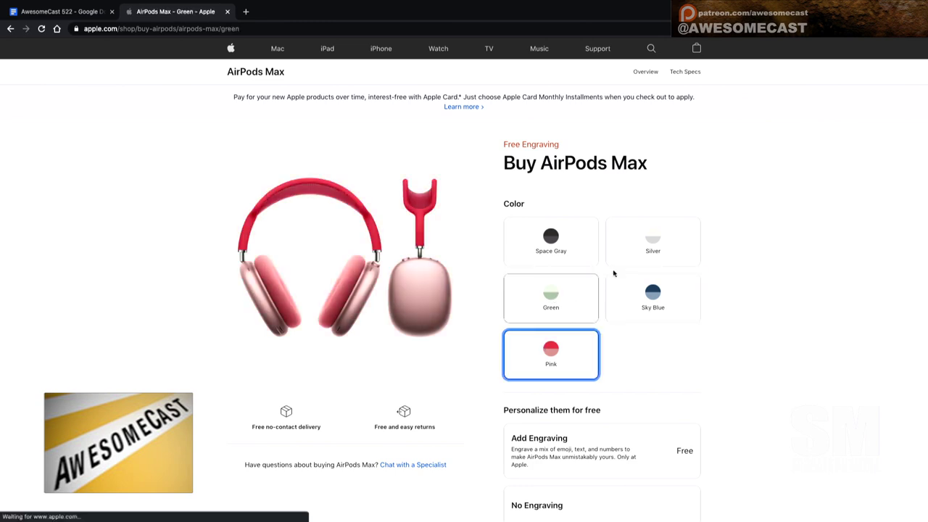
left_click(653, 239)
left_click(551, 240)
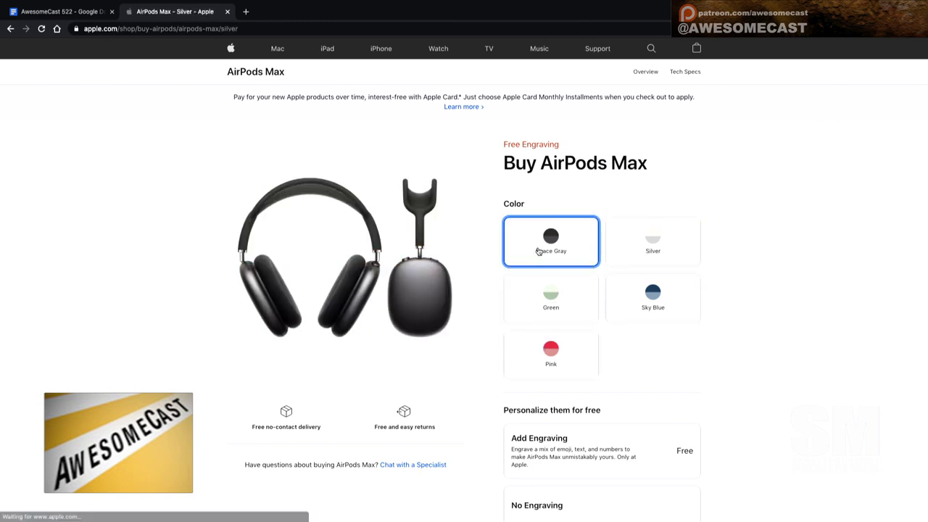
left_click(548, 348)
left_click(660, 321)
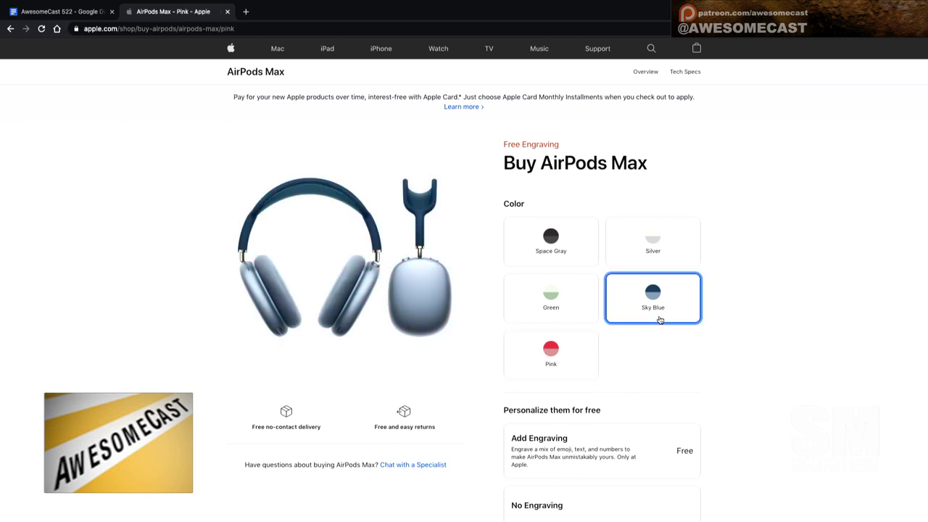
scroll(774, 396, "down", 3)
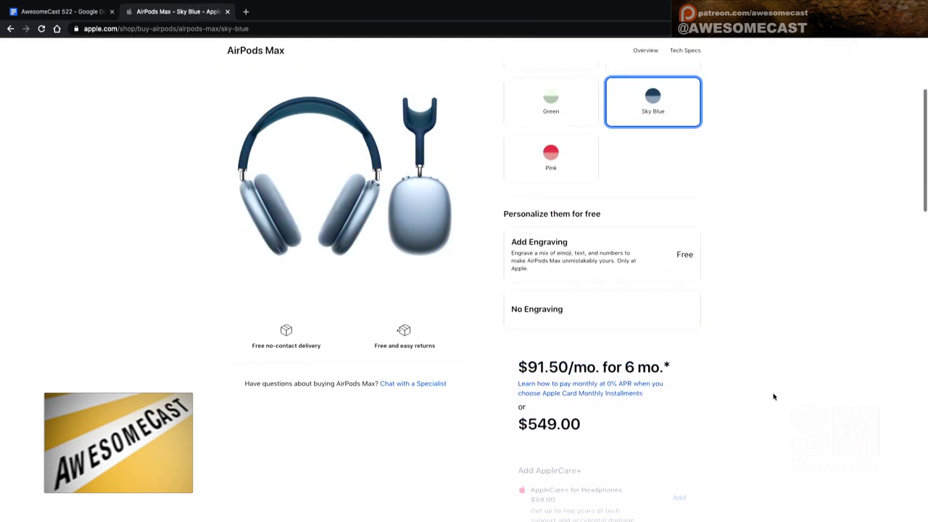